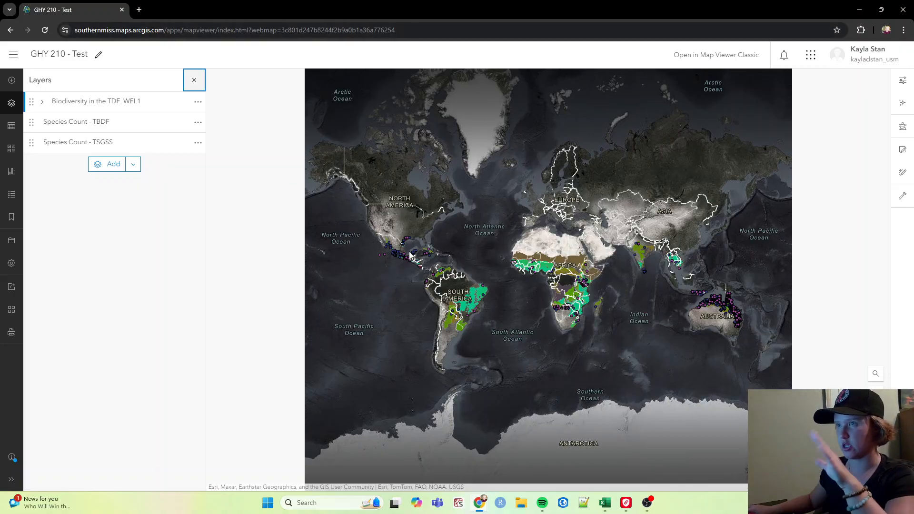
Step: Save a copy of the map titled "GHY 210 - Maps and Graphing Laboratory" in the GHY 210 - Cartography folder
click(7, 242)
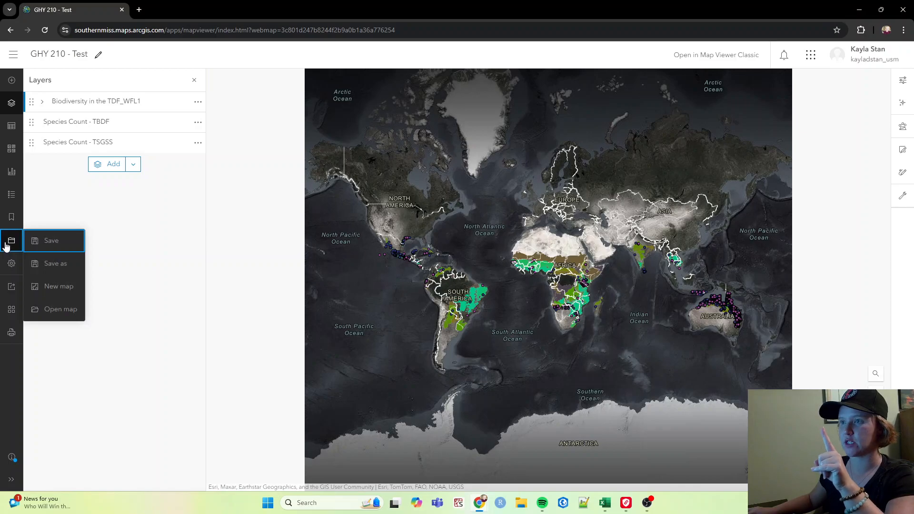
click(61, 264)
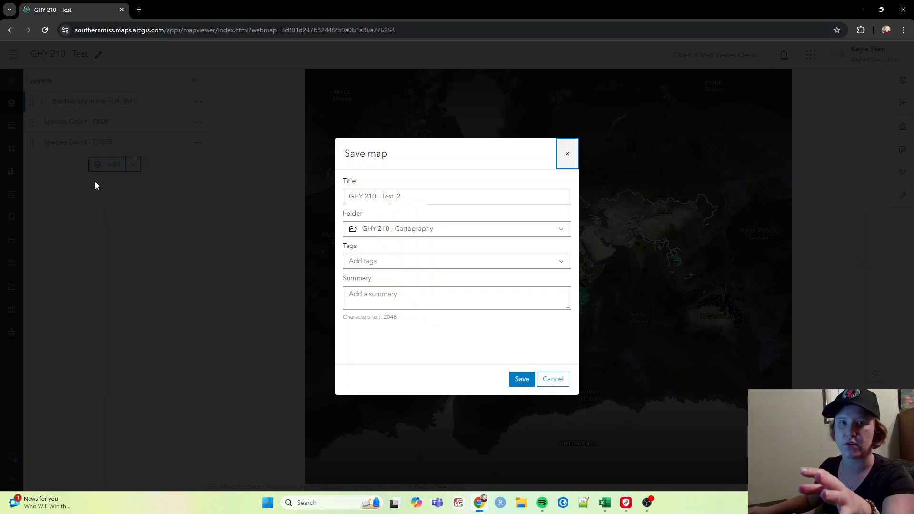
click(428, 199)
double_click(428, 199)
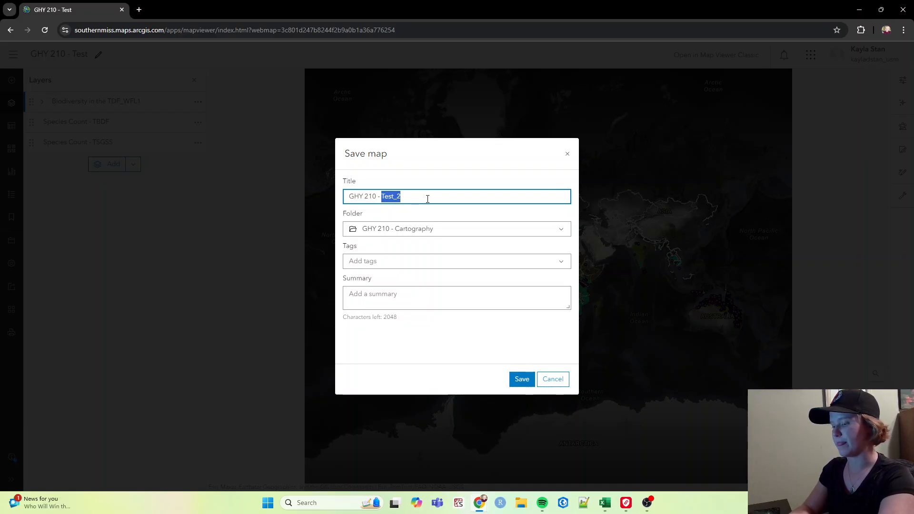
text(Maps and Graphing LAb)
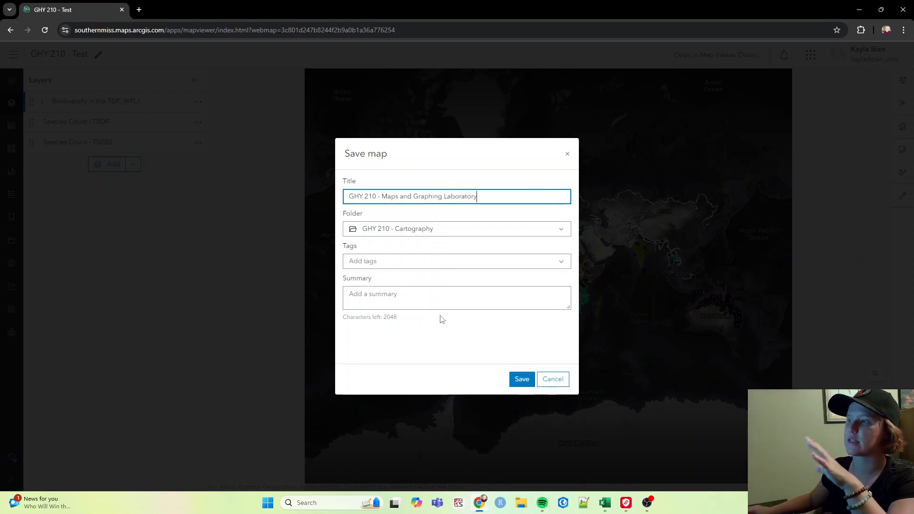
click(520, 380)
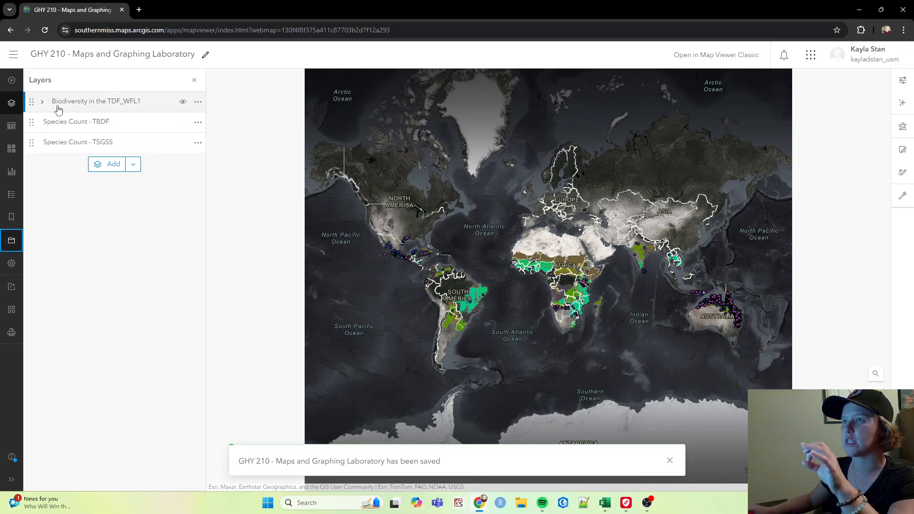
Step: Review the sublayers of the Biodiversity in the TDF_WFL1 group and the properties of all three top-level layers
click(42, 102)
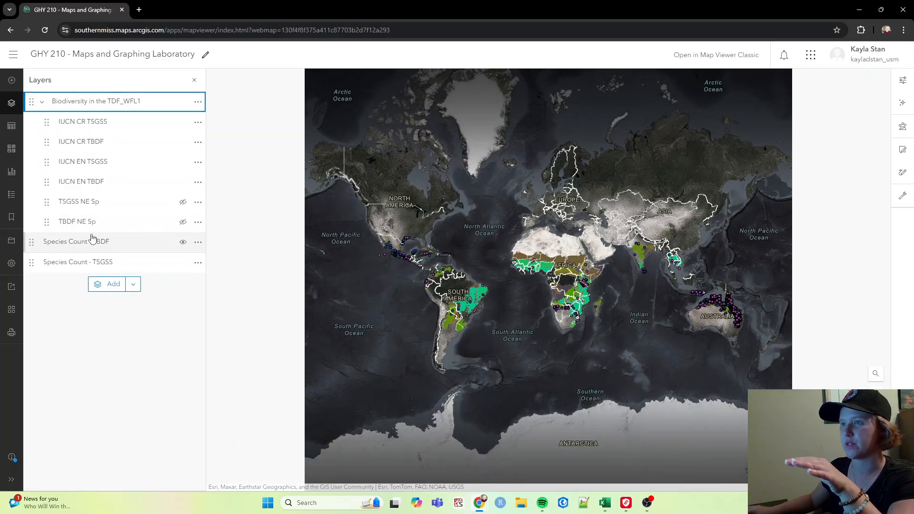
click(42, 102)
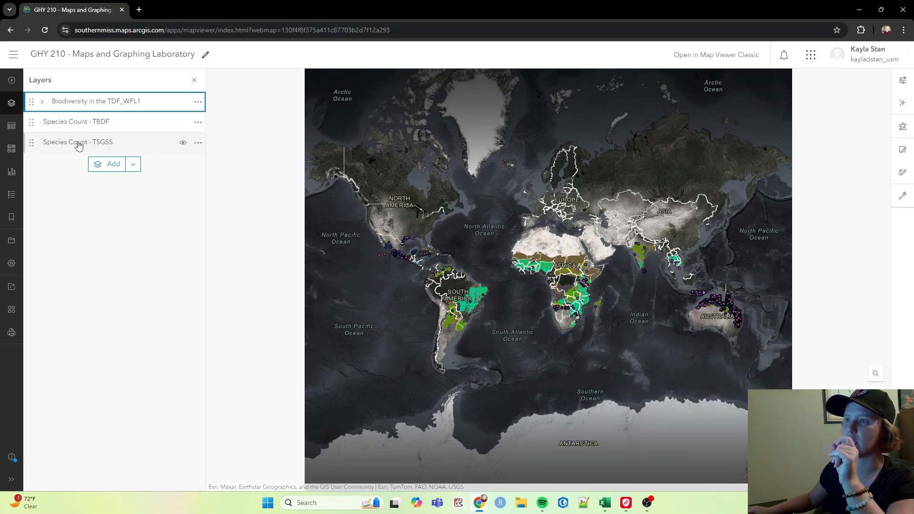
click(56, 131)
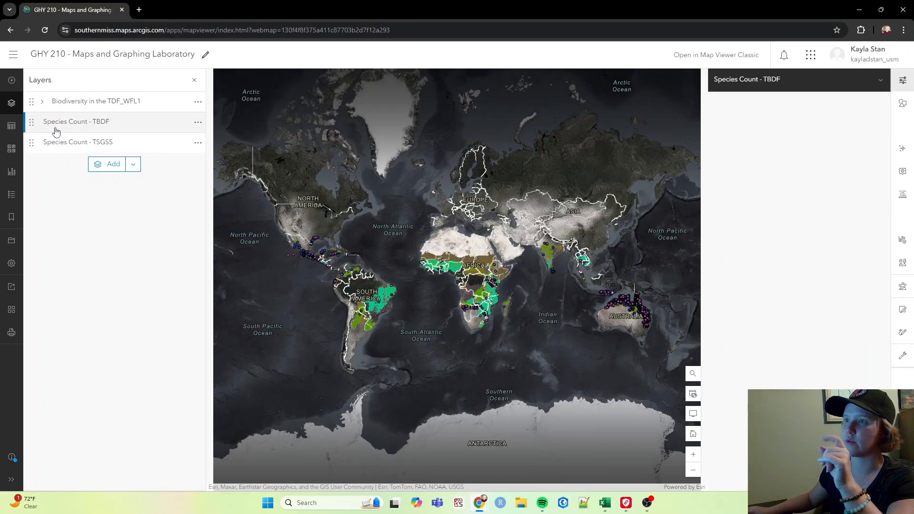
click(50, 147)
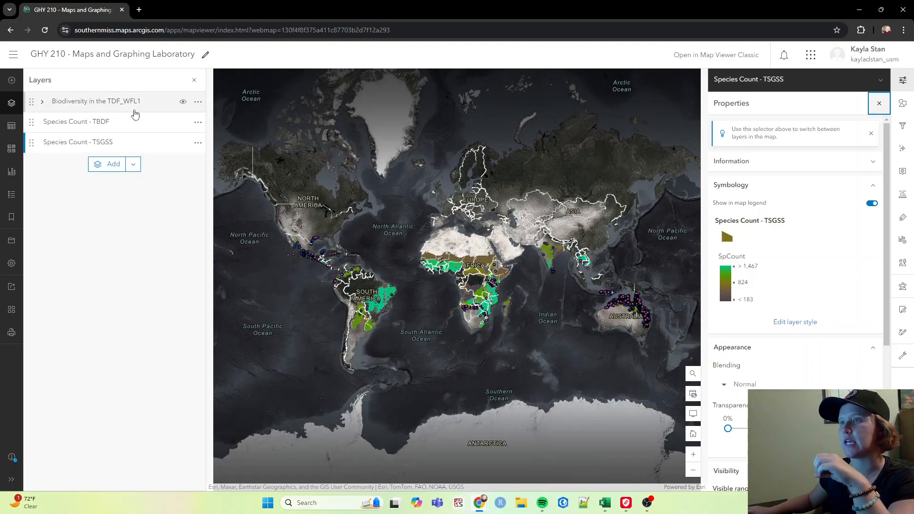
click(72, 106)
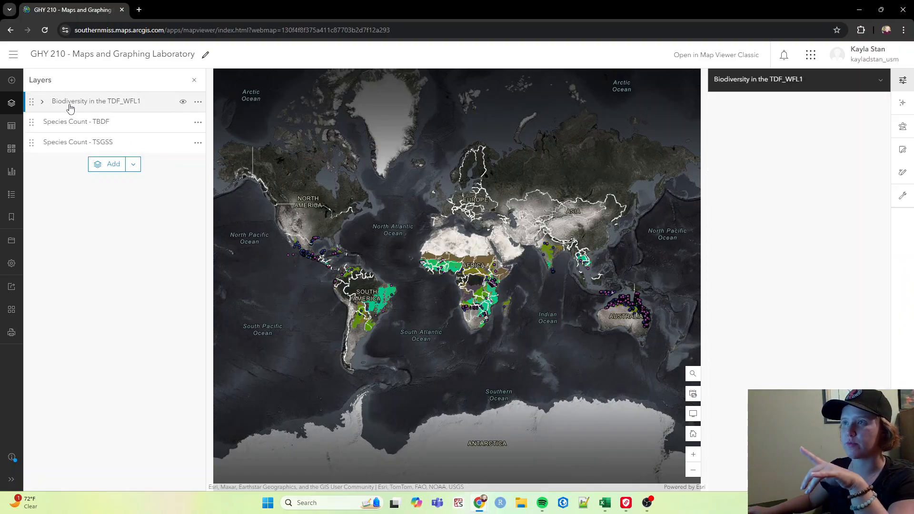
Step: Hide and show the Biodiversity in the TDF_WFL1, Species Count - TBDF and Species Count - TSGSS layers one after another
click(184, 102)
click(184, 102)
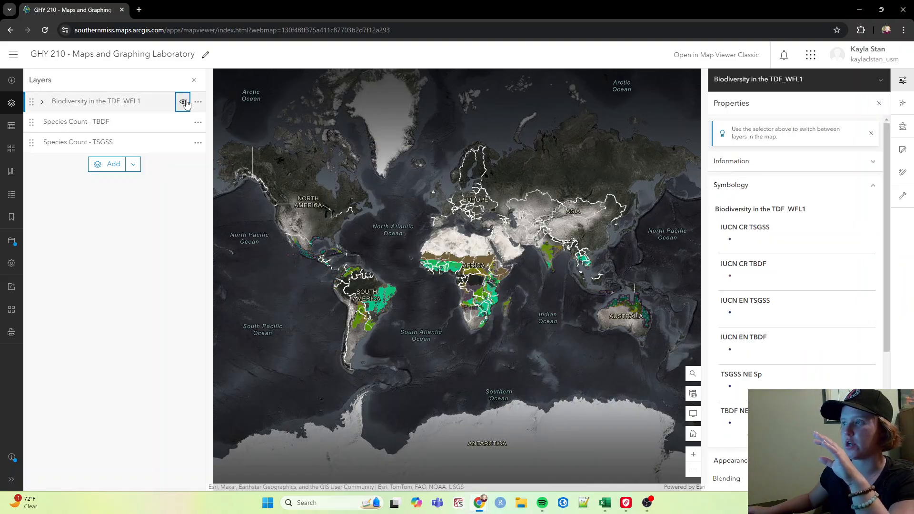
click(182, 123)
click(183, 124)
click(183, 143)
click(184, 144)
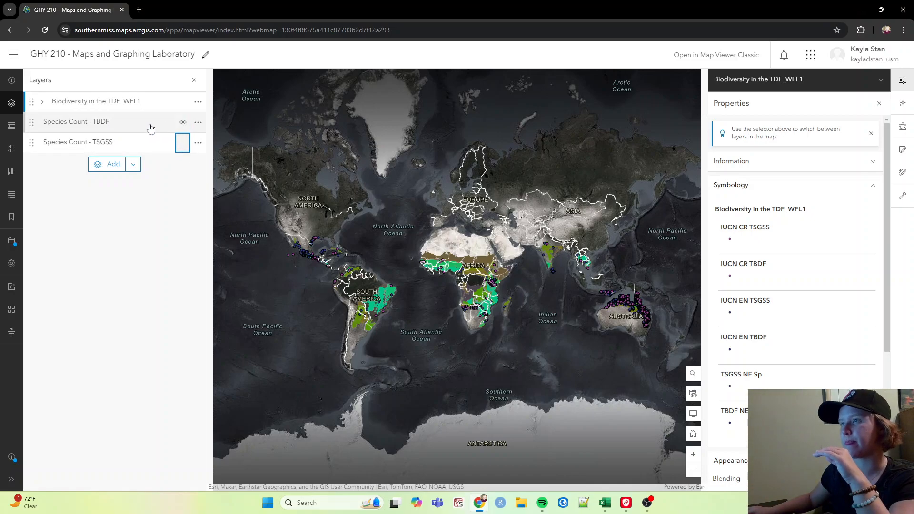
Step: Check which field drives the symbology of the Species Count - TBDF and Species Count - TSGSS layers
right_click(136, 125)
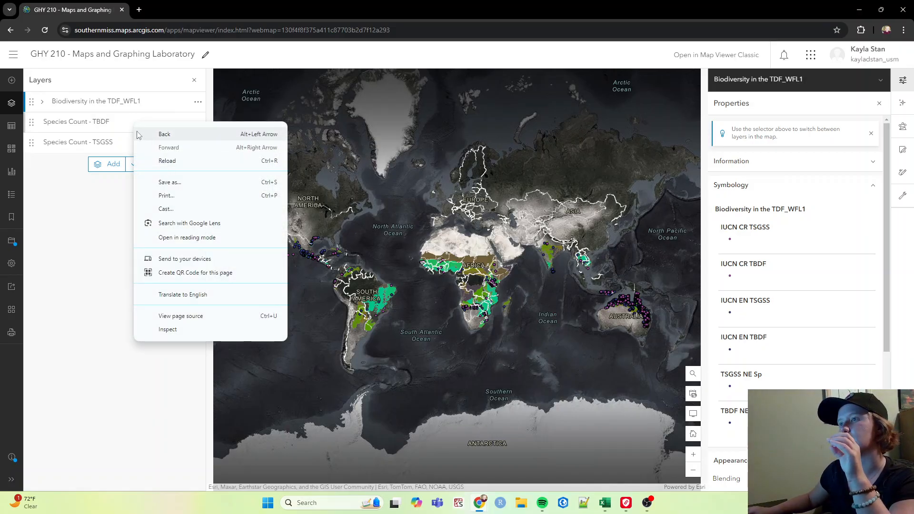
click(186, 125)
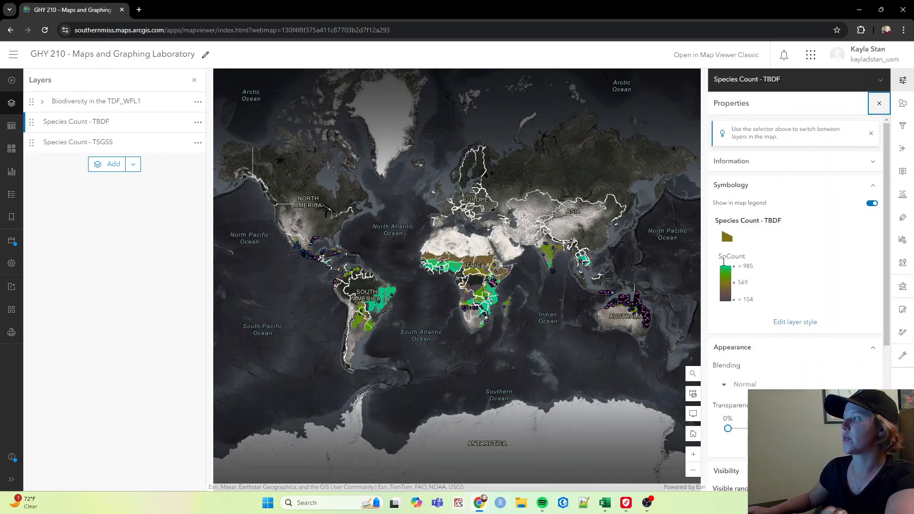
drag(719, 259, 755, 261)
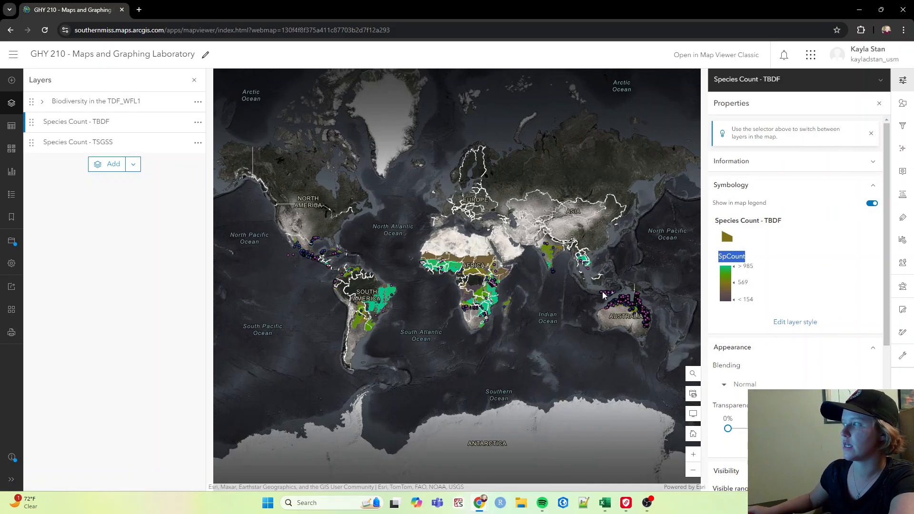
click(126, 145)
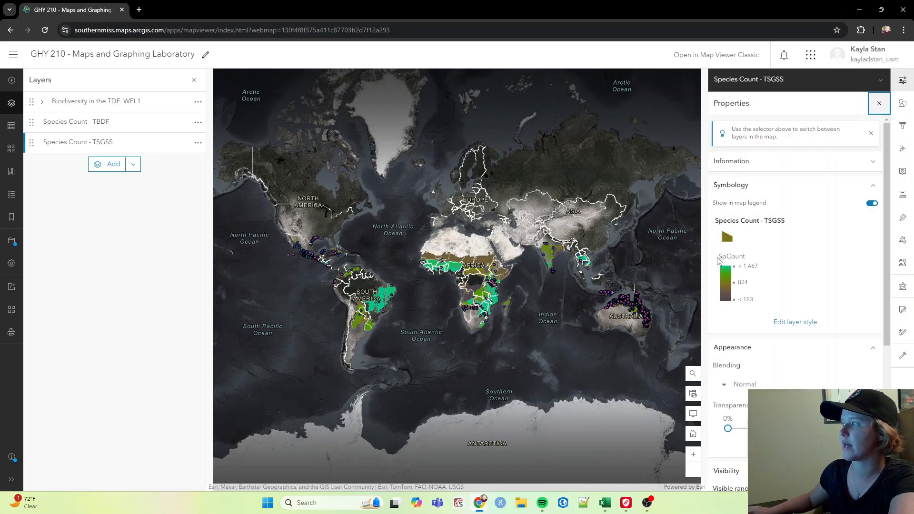
drag(719, 259, 777, 263)
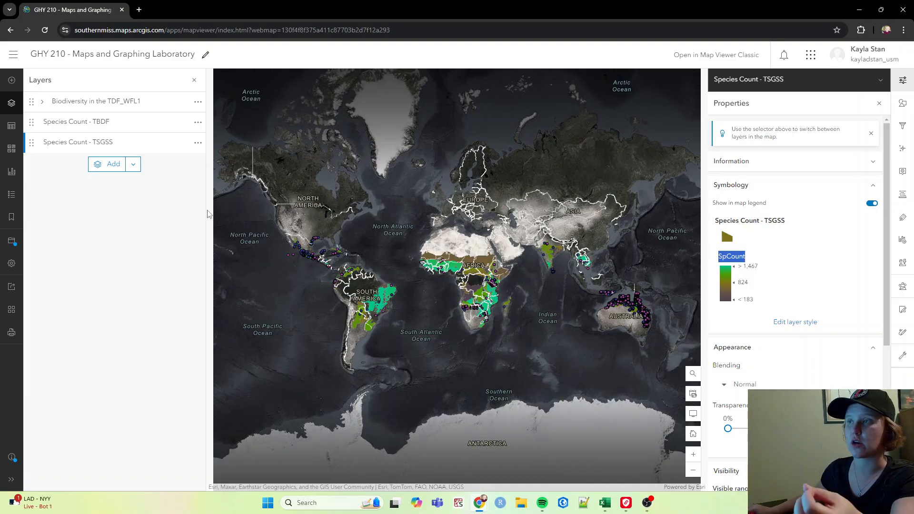
Step: Open the attribute table of the Species Count - TBDF layer and examine its area and species count fields
click(198, 123)
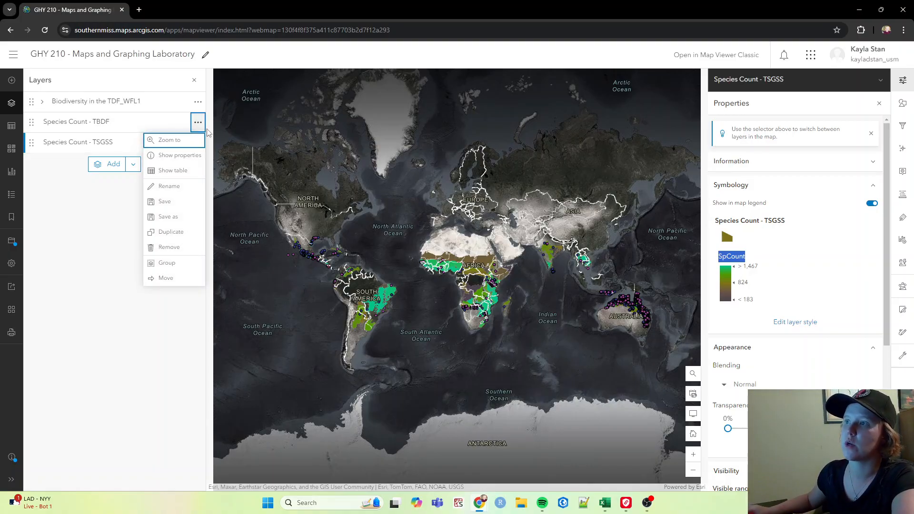
click(181, 175)
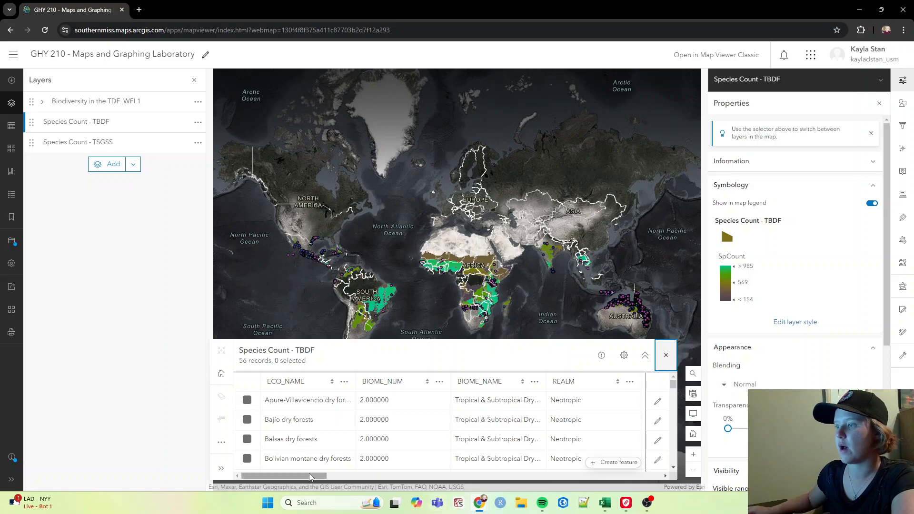
drag(310, 473, 592, 473)
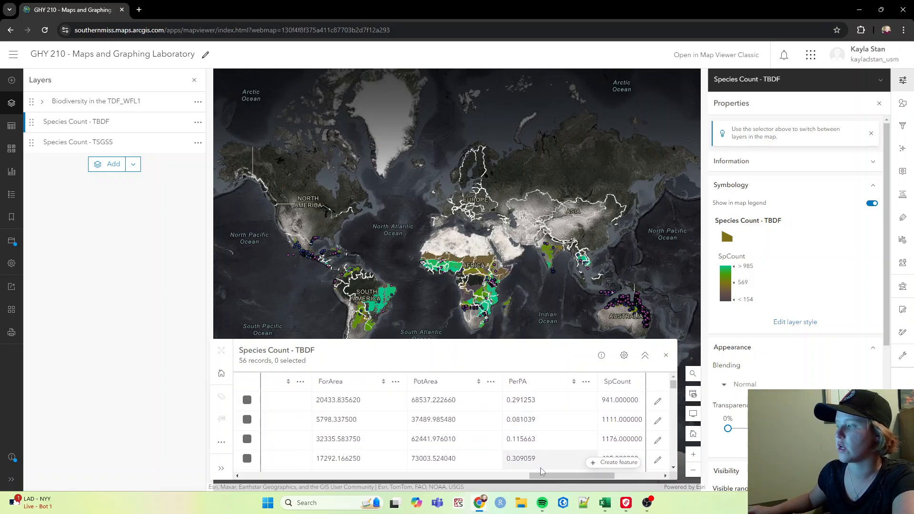
drag(551, 473, 545, 474)
Step: Sort the Species Count - TBDF table by PerPA, PotArea, ForArea and finally PAArea in ascending order
click(546, 388)
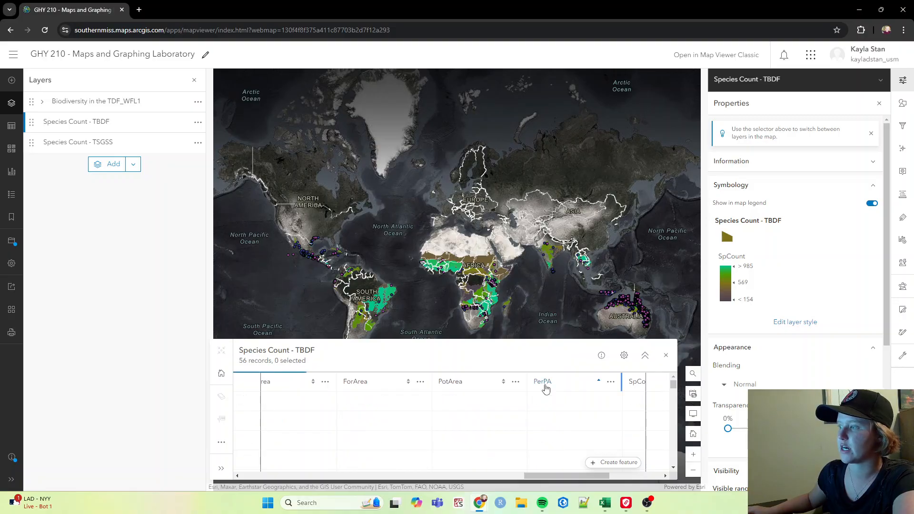
click(451, 387)
drag(552, 475, 517, 475)
click(543, 385)
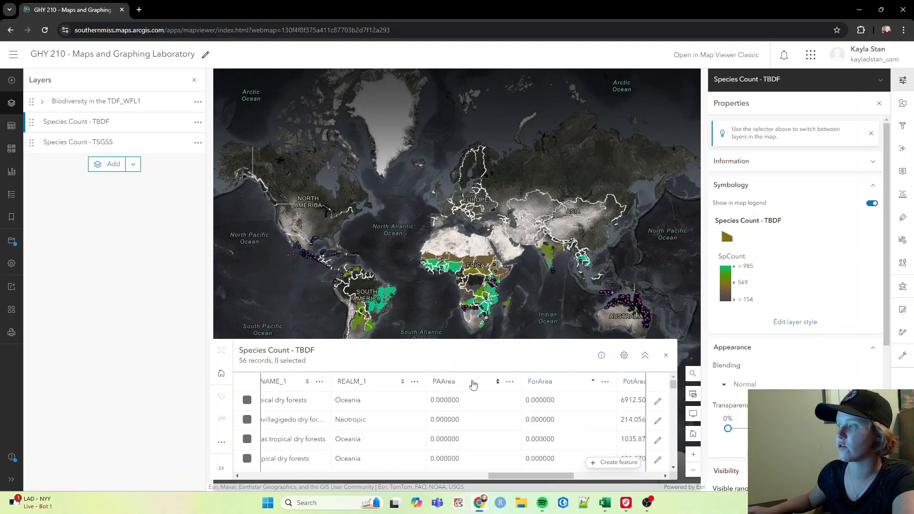
click(446, 381)
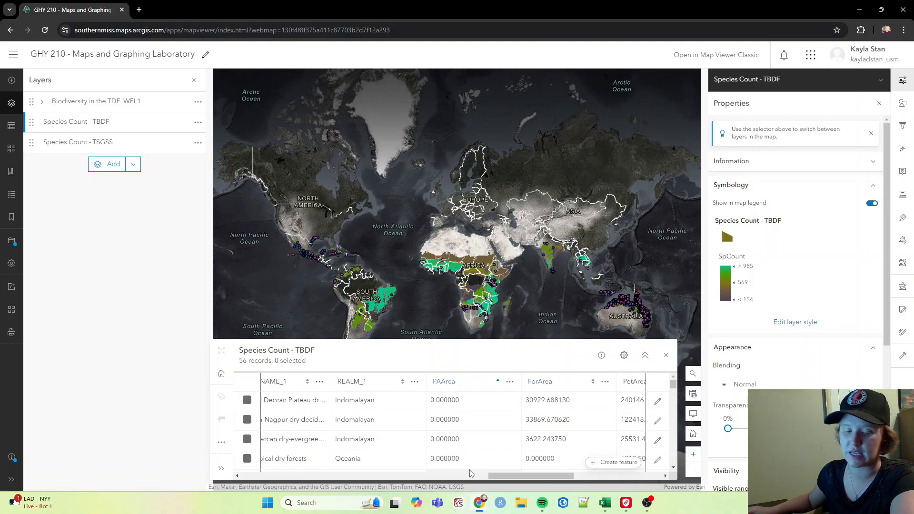
drag(501, 476, 488, 476)
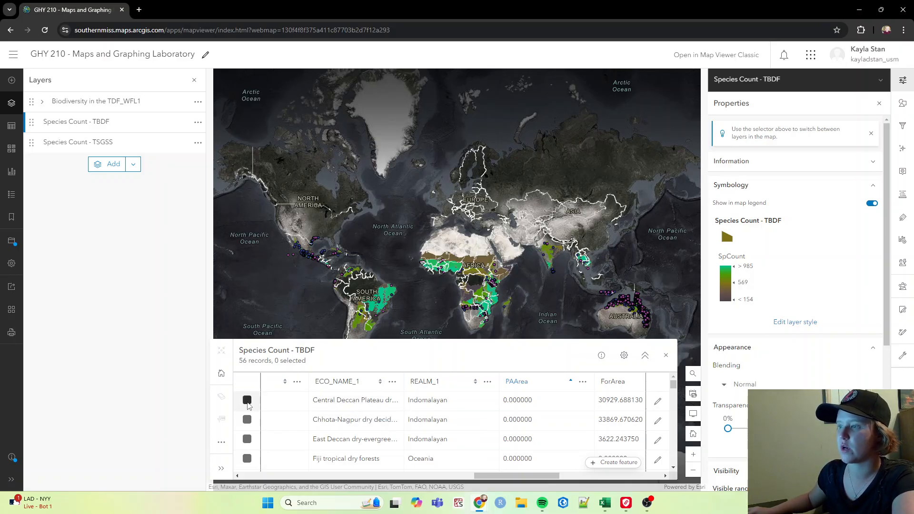
Step: Select and deselect the Central Deccan Plateau record to locate it on the map, and close the attribute table
click(323, 403)
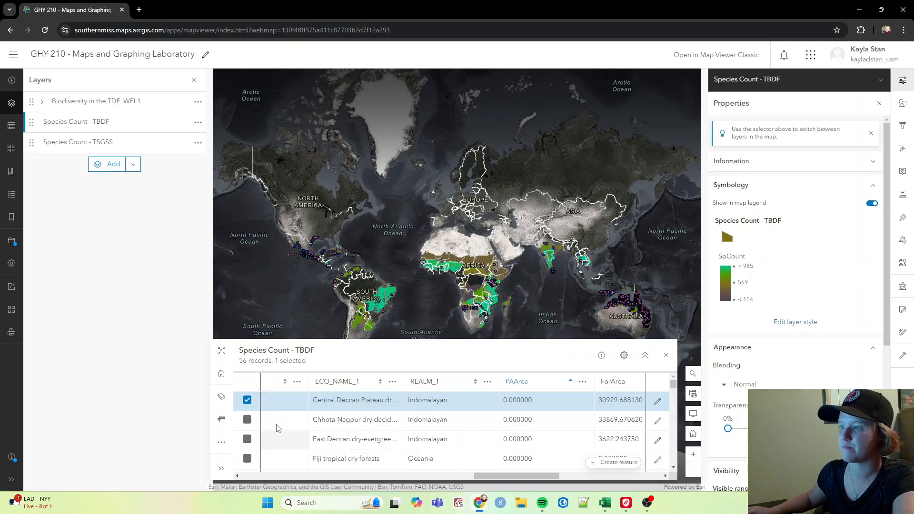
click(247, 401)
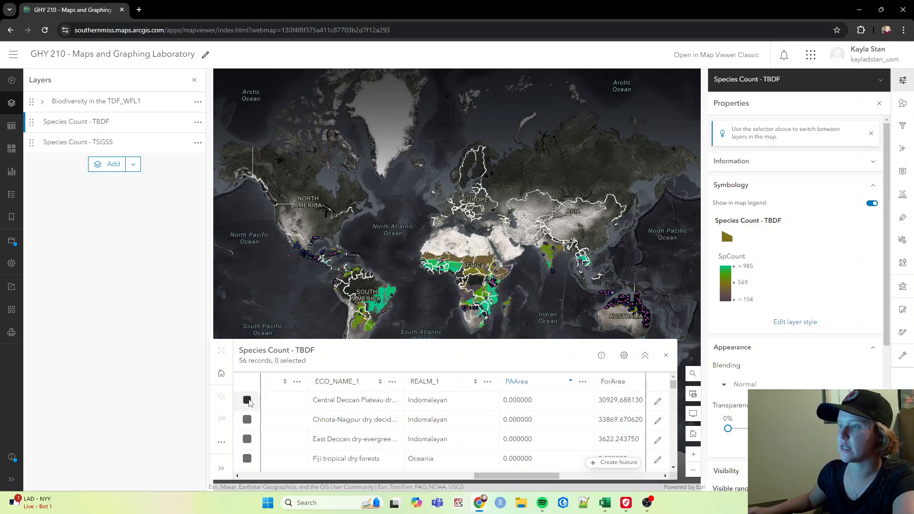
click(247, 400)
click(248, 400)
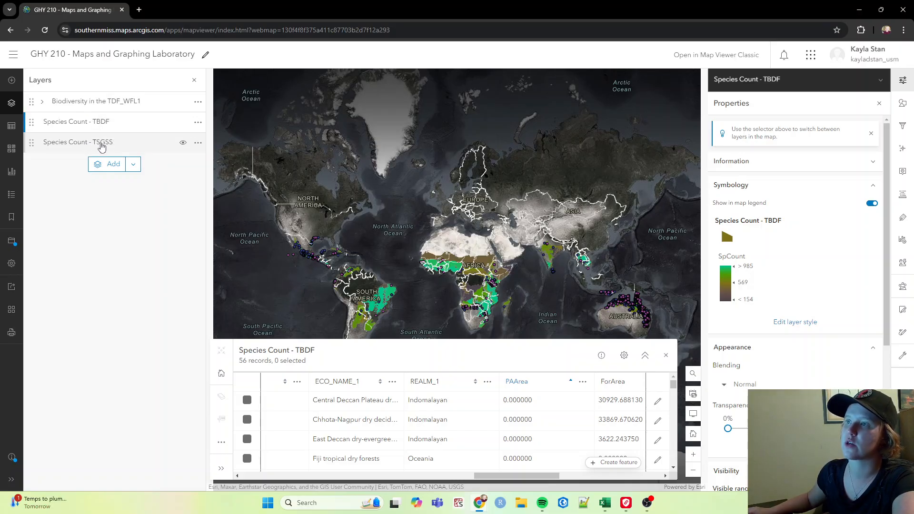
click(666, 355)
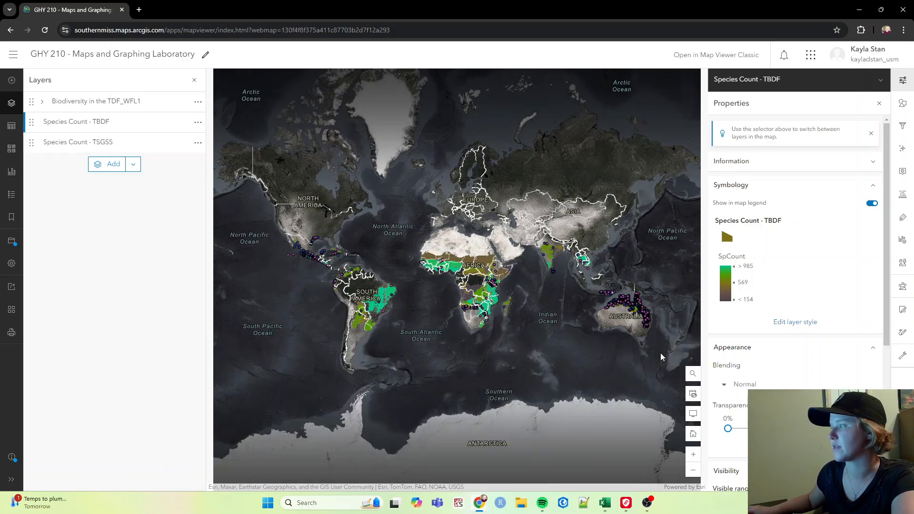
Step: Expand the Biodiversity in the TDF_WFL1 group and briefly show its TSGSS NE Sp sublayer before hiding it again
click(42, 101)
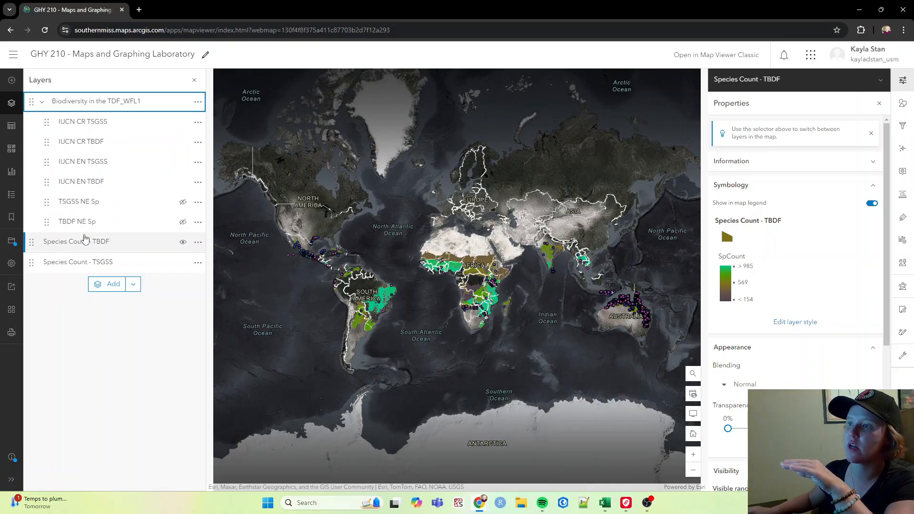
click(183, 202)
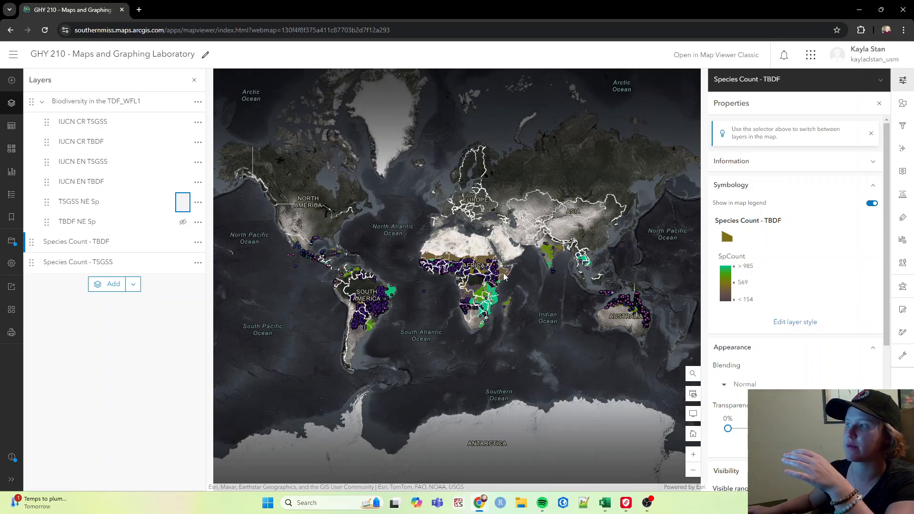
click(183, 203)
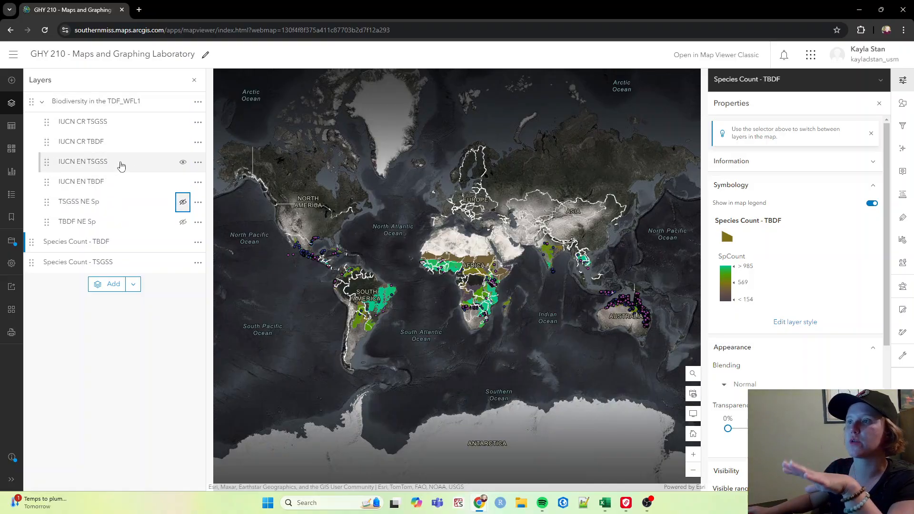
Step: Open the IUCN CR TSGSS attribute table, examine its fields across the full width, and close the table
click(198, 121)
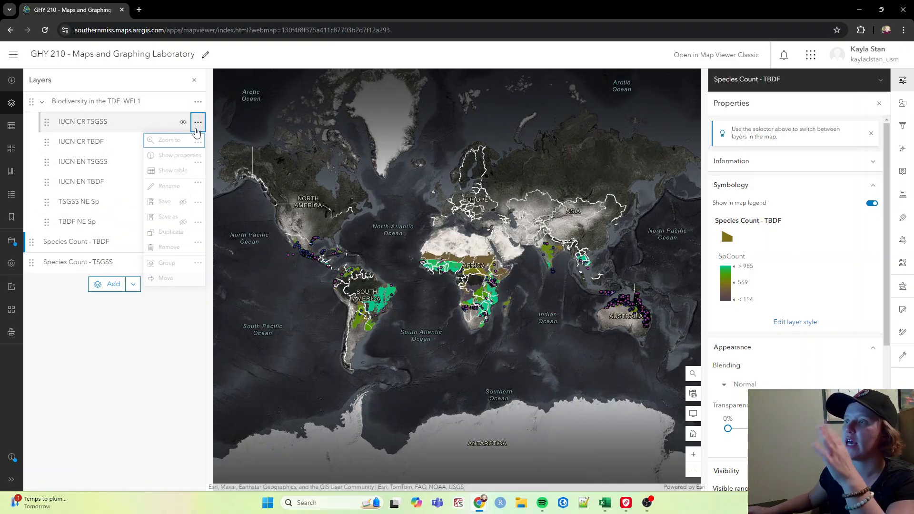
click(177, 178)
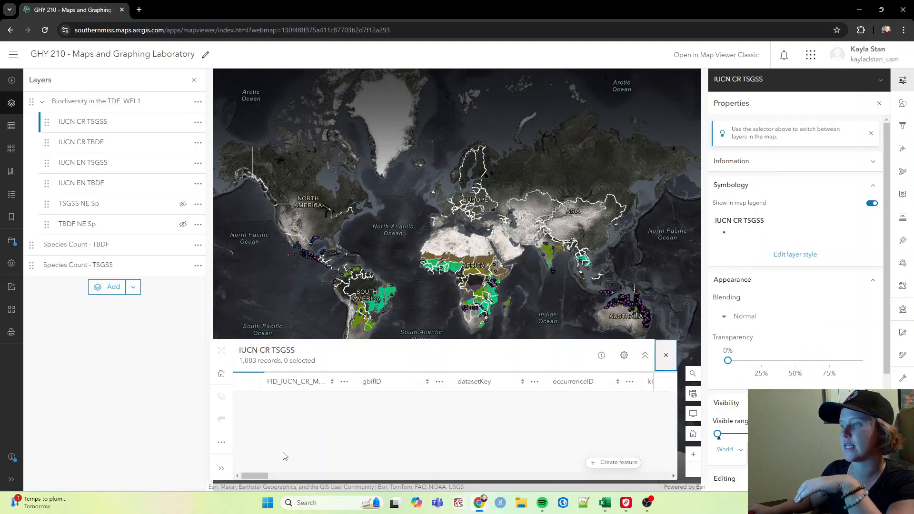
drag(257, 476, 260, 476)
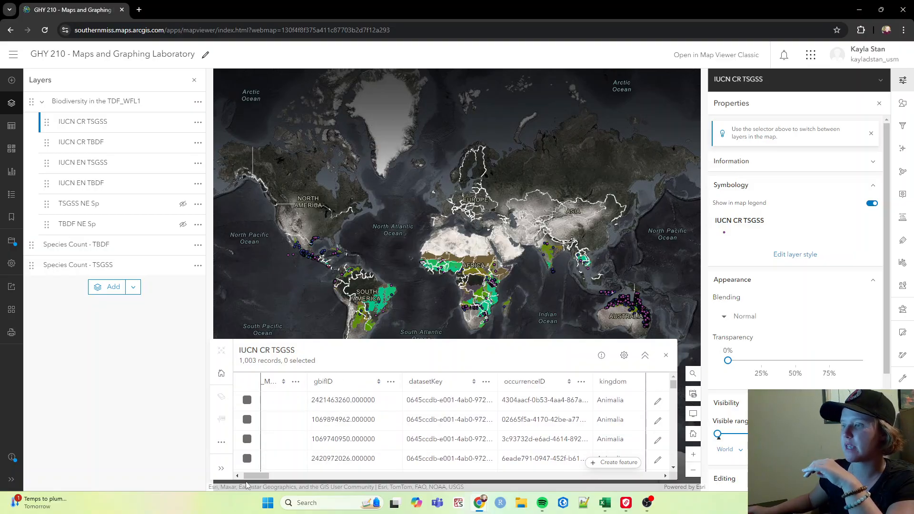
drag(253, 478, 500, 486)
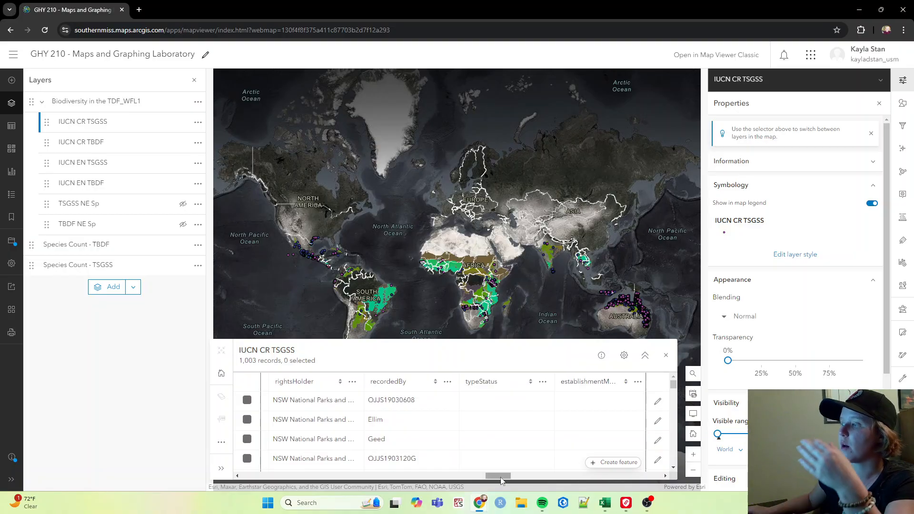
drag(501, 480, 630, 481)
click(649, 358)
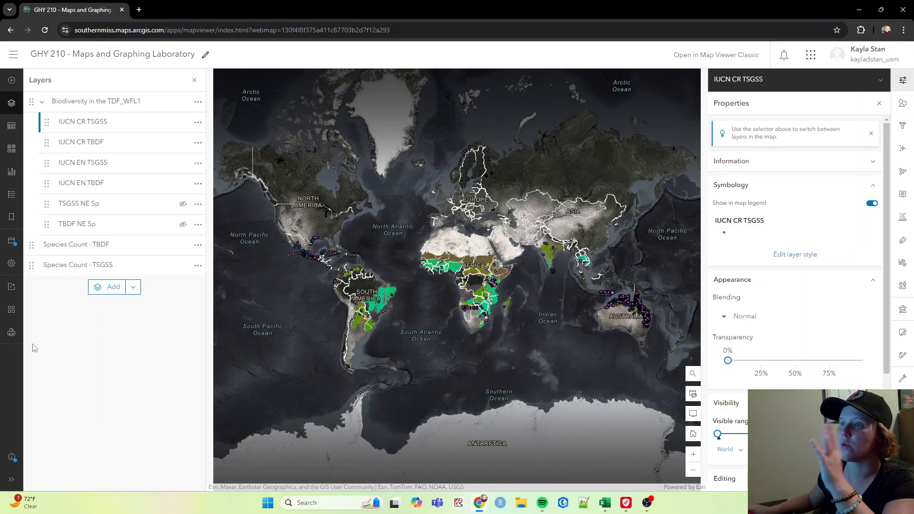